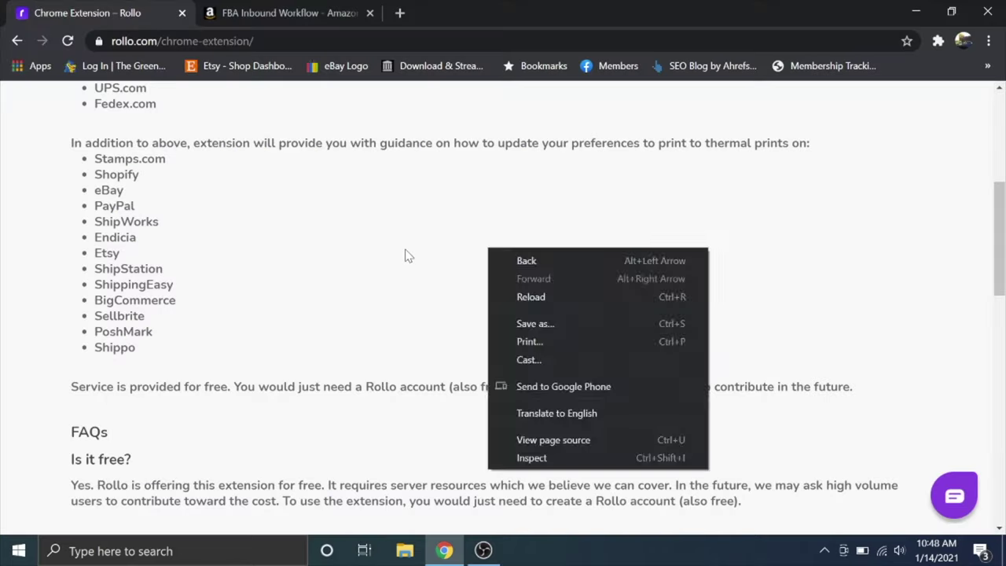
# Step: Review the Rollo Chrome Extension page and its FAQ, then start a Windows search
pyautogui.click(406, 254)
pyautogui.scroll(-5, 406, 253)
pyautogui.scroll(10, 406, 254)
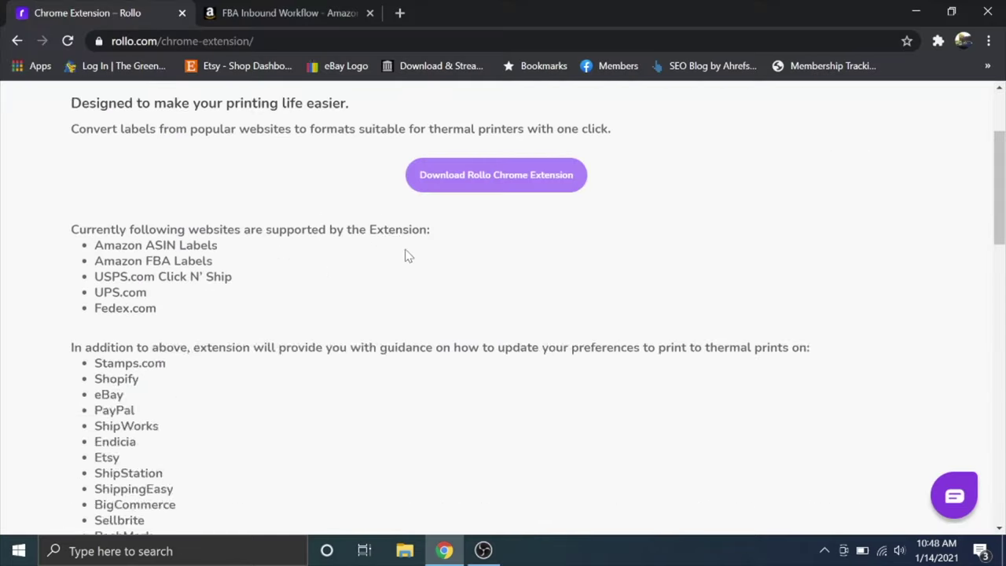
pyautogui.scroll(2, 406, 254)
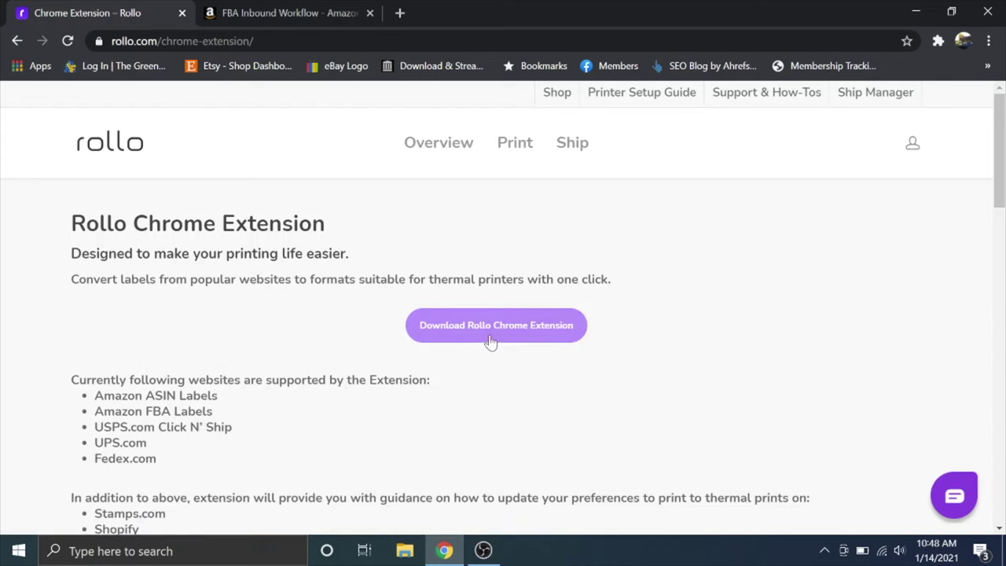
pyautogui.scroll(-2, 491, 334)
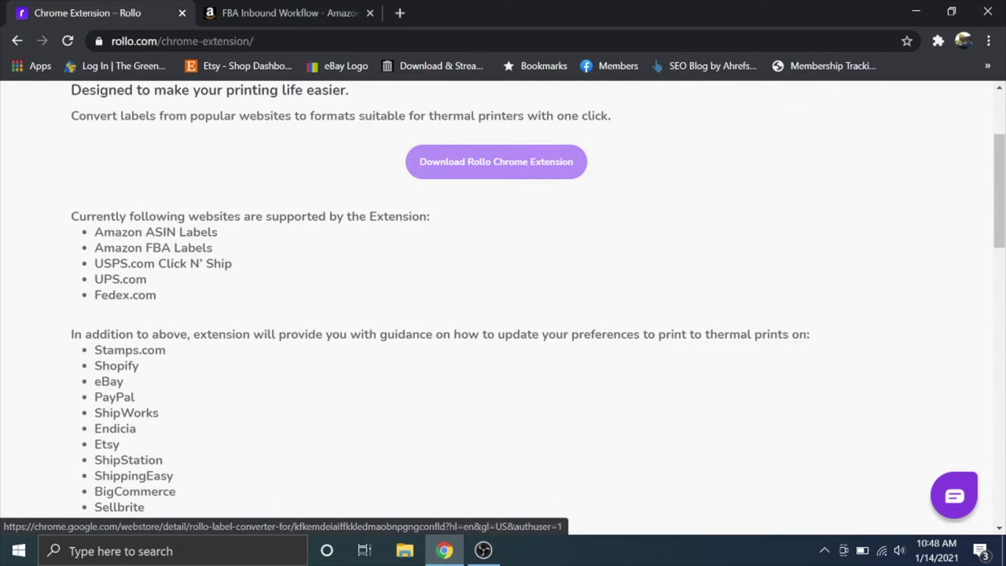
pyautogui.scroll(-4, 491, 334)
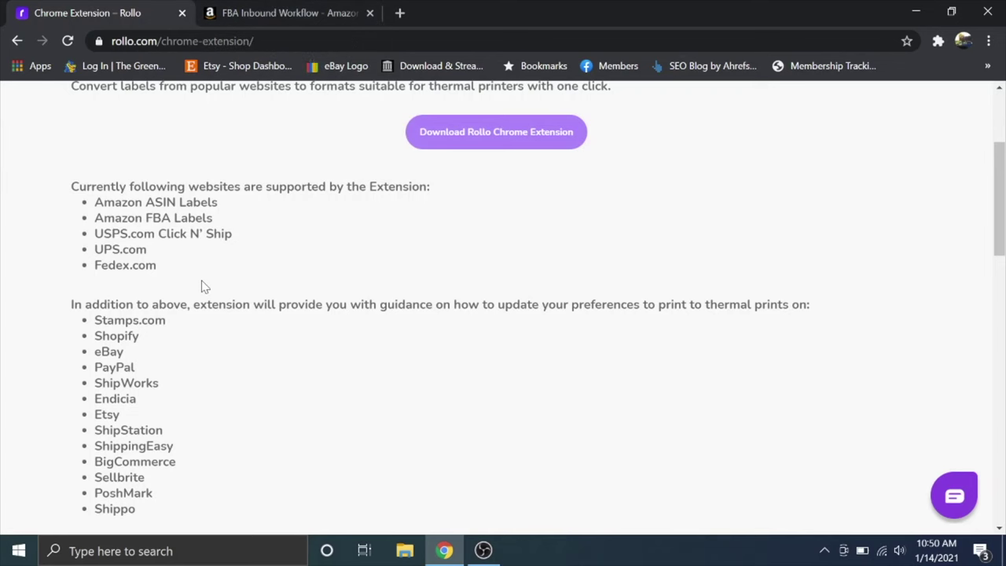
pyautogui.click(118, 557)
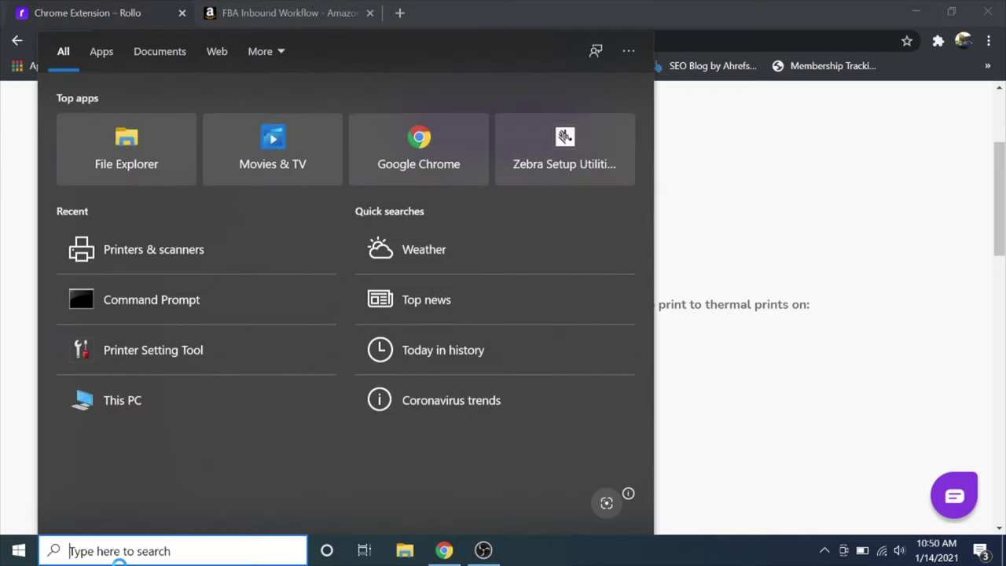
# Step: Search 'printer' and browse the Printers & scanners list in Windows Settings
pyautogui.write('printer')
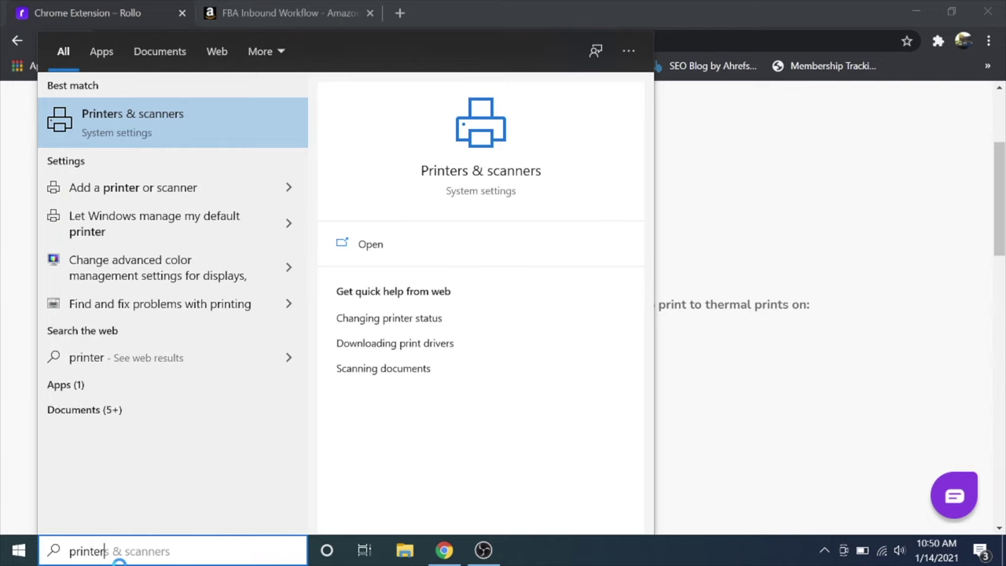
pyautogui.press('Return')
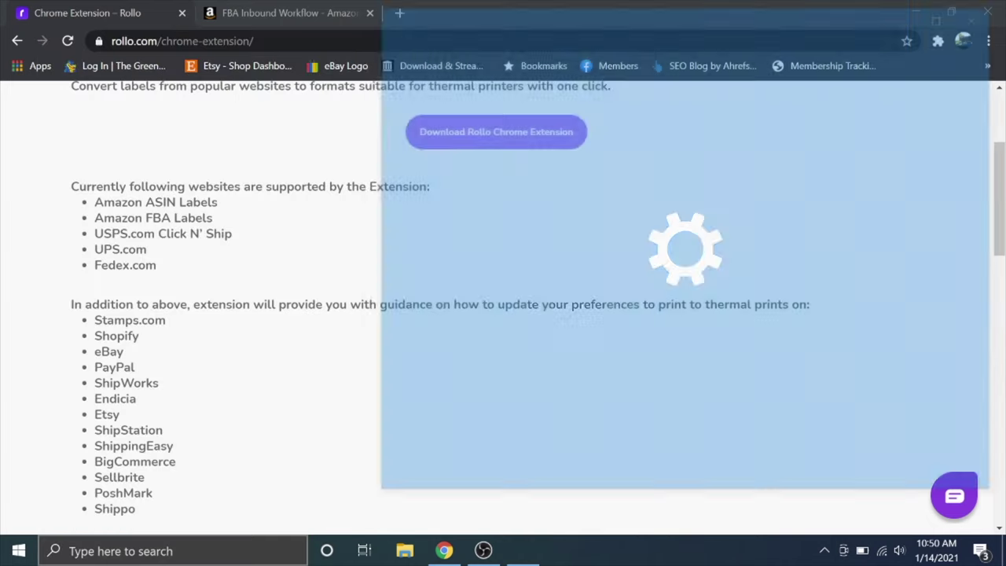
pyautogui.scroll(-1, 745, 334)
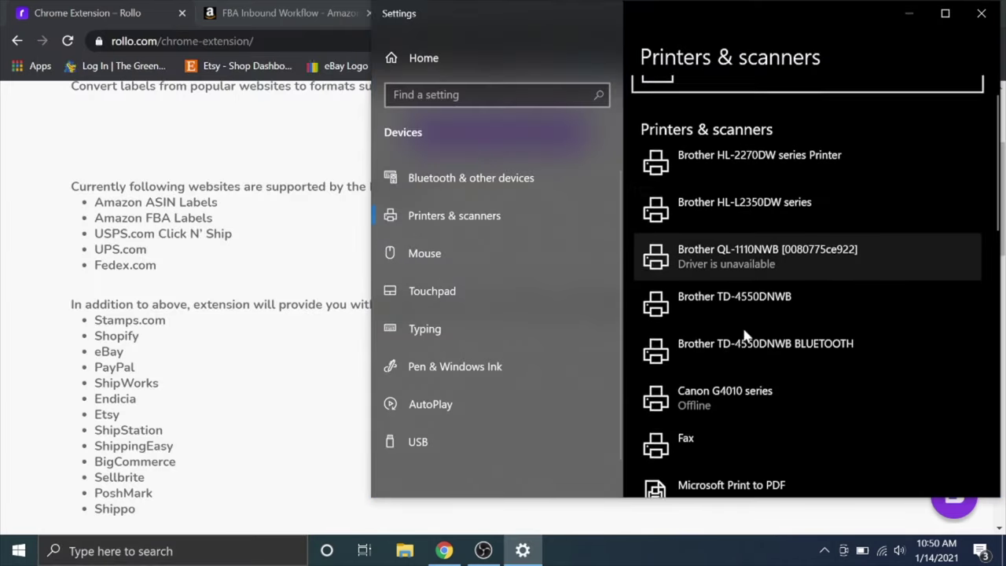
pyautogui.scroll(-1, 745, 334)
pyautogui.scroll(-4, 745, 334)
pyautogui.scroll(-3, 745, 334)
pyautogui.scroll(4, 745, 334)
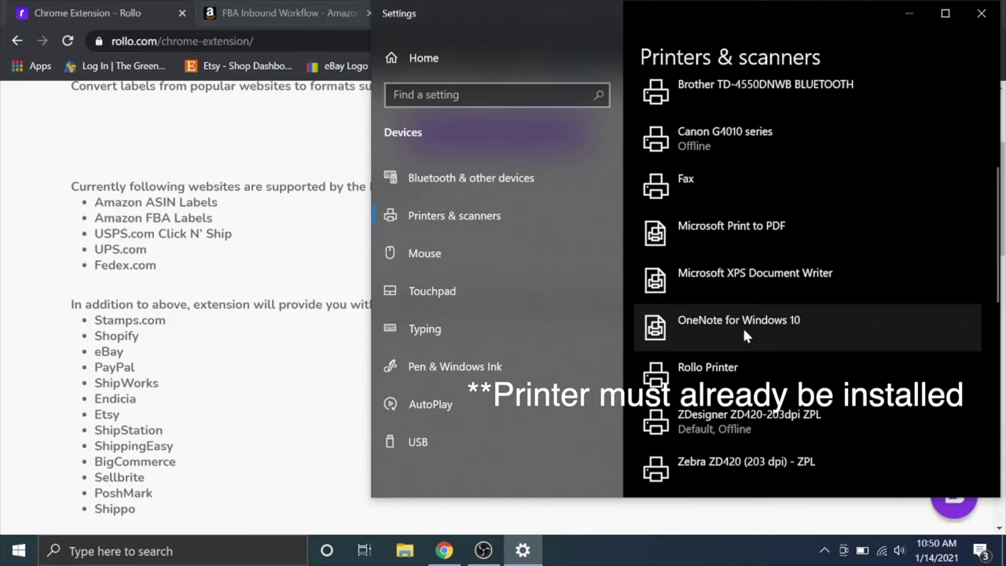
pyautogui.scroll(2, 745, 334)
pyautogui.scroll(2, 745, 334)
pyautogui.scroll(-1, 745, 334)
pyautogui.scroll(-5, 745, 335)
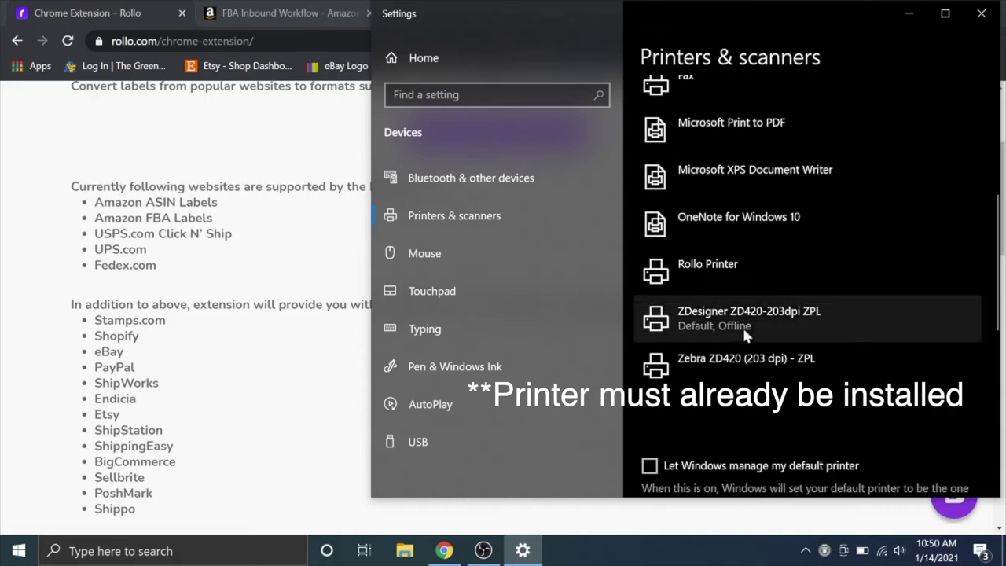
pyautogui.scroll(-3, 743, 331)
pyautogui.scroll(3, 744, 334)
# Step: Open the Rollo Printer's management page and its Printing preferences
pyautogui.click(731, 216)
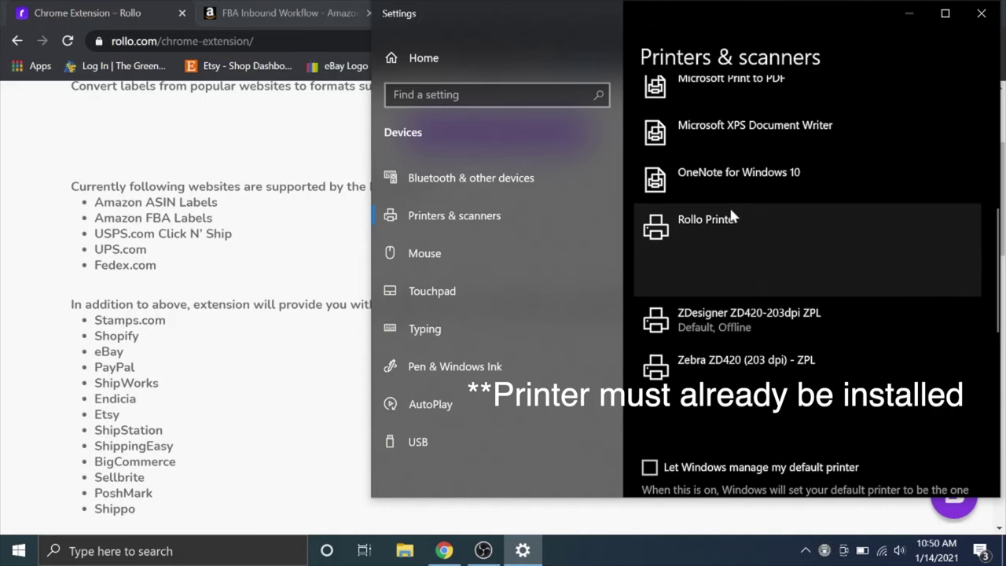
pyautogui.click(833, 279)
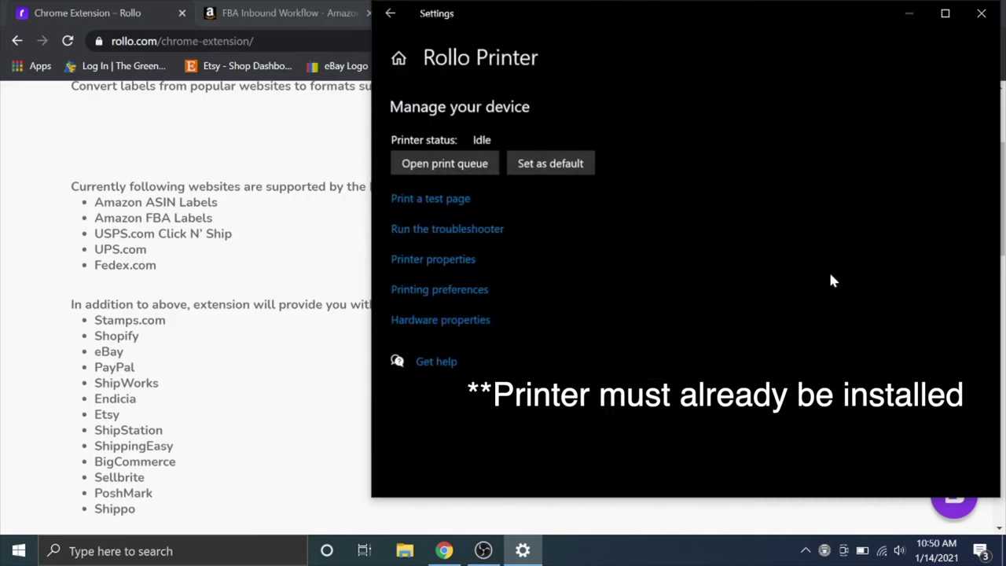
pyautogui.click(415, 290)
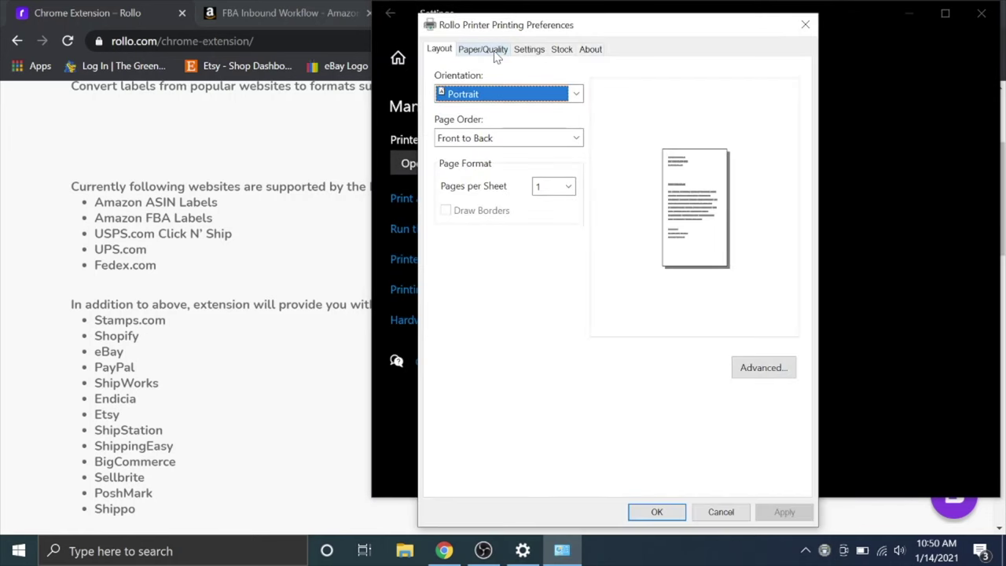
# Step: Enter 2 in the Rollo custom paper settings, try saving, and open a new Chrome tab
pyautogui.click(528, 49)
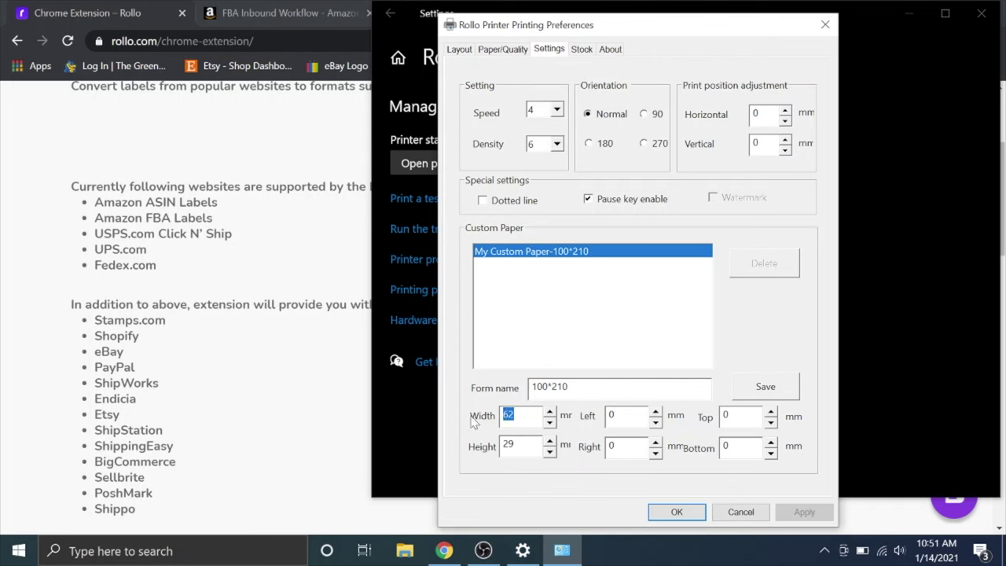
pyautogui.write('2')
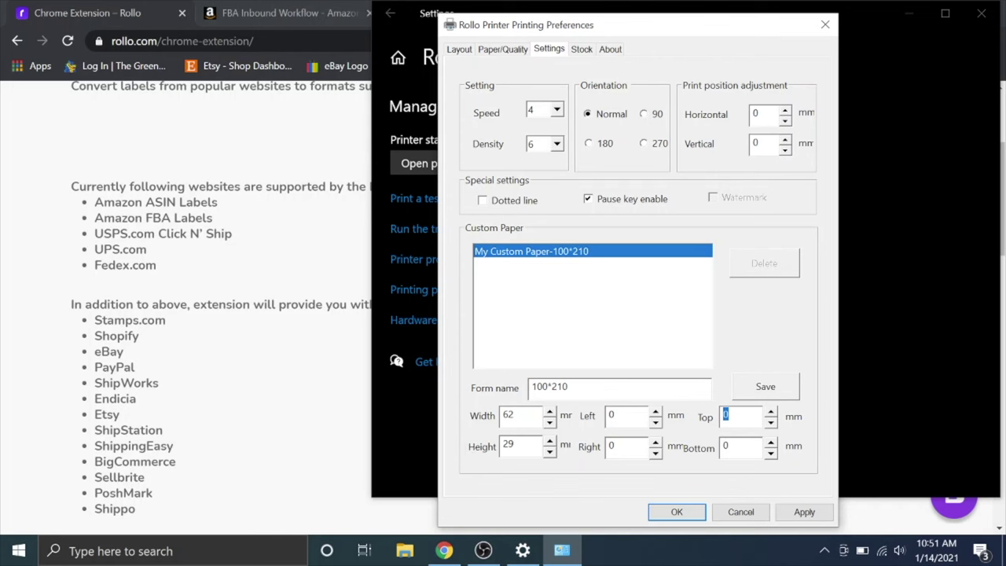
pyautogui.click(750, 388)
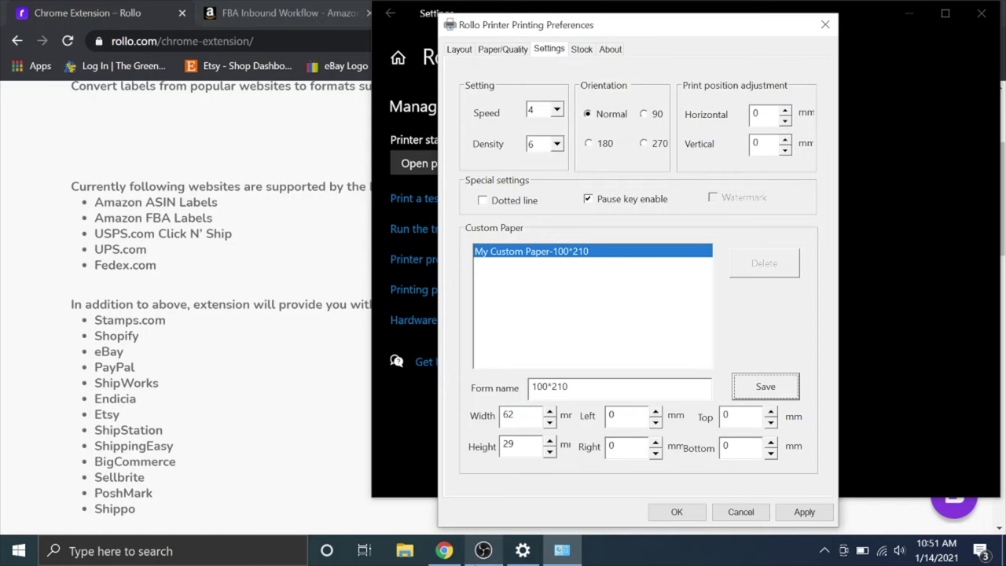
pyautogui.click(400, 22)
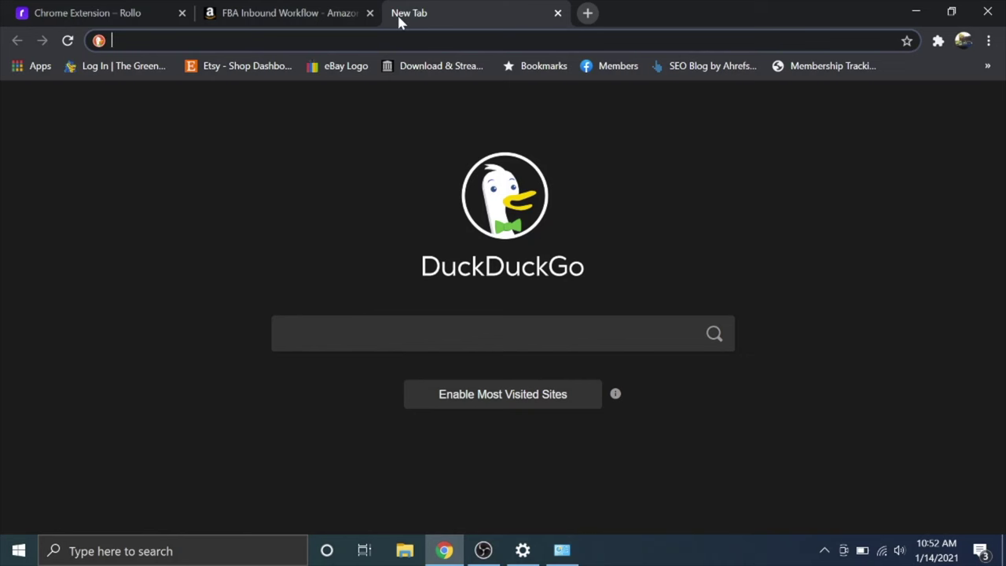
# Step: Search Google for an 'in to mm converter'
pyautogui.write('mm')
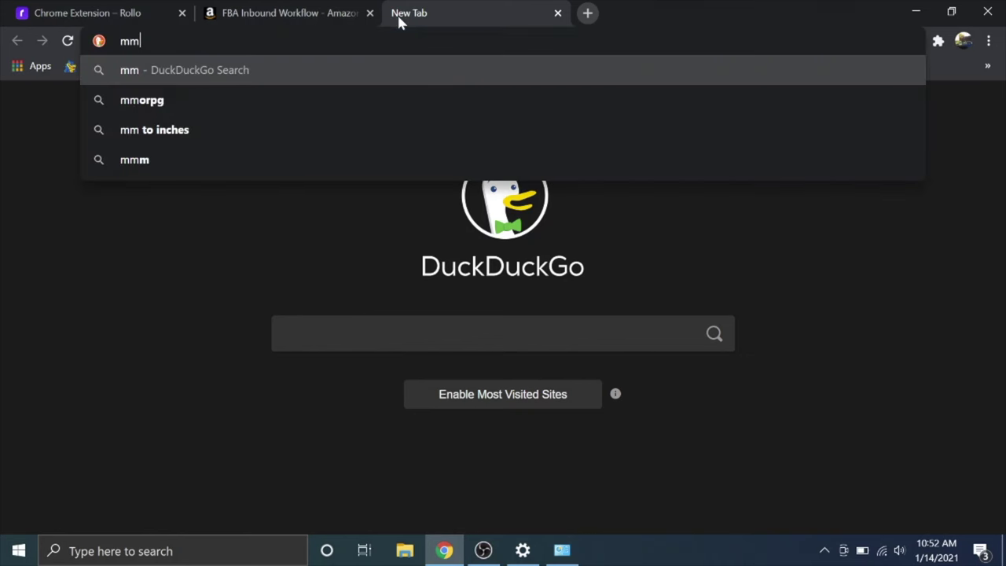
pyautogui.press('BackSpace')
pyautogui.press('BackSpace')
pyautogui.write('in to mm c')
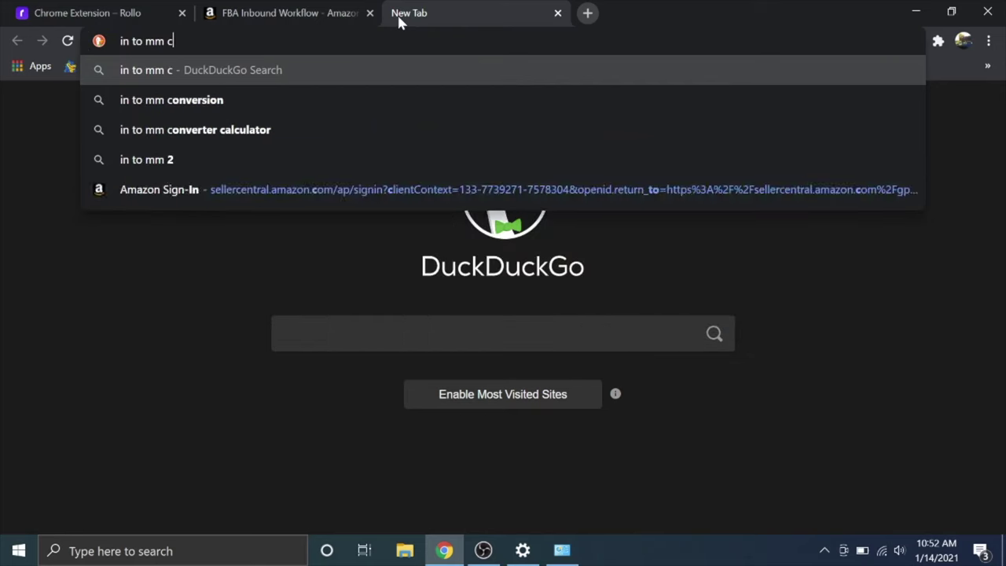
pyautogui.write('on')
pyautogui.press('Down')
pyautogui.press('Down')
pyautogui.press('Return')
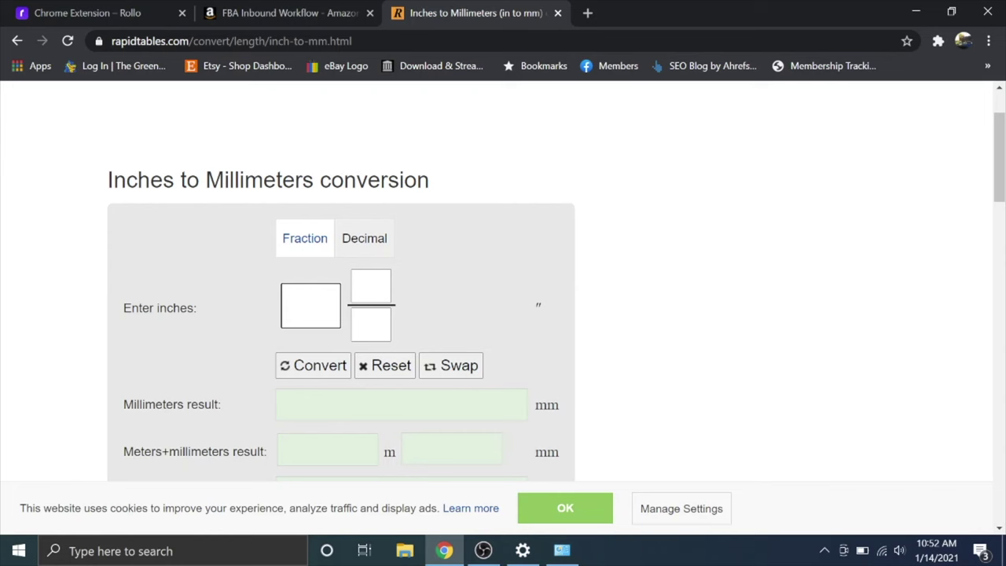
# Step: Convert 1 inch to millimetres on RapidTables
pyautogui.write('1')
pyautogui.scroll(1, 503, 372)
pyautogui.scroll(-1, 503, 373)
pyautogui.click(298, 364)
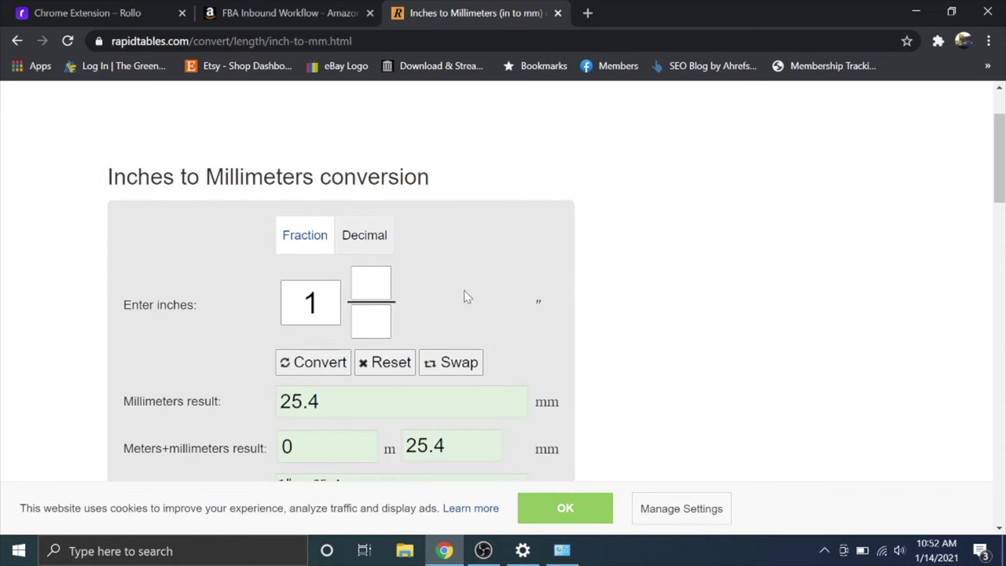
pyautogui.scroll(-1, 464, 291)
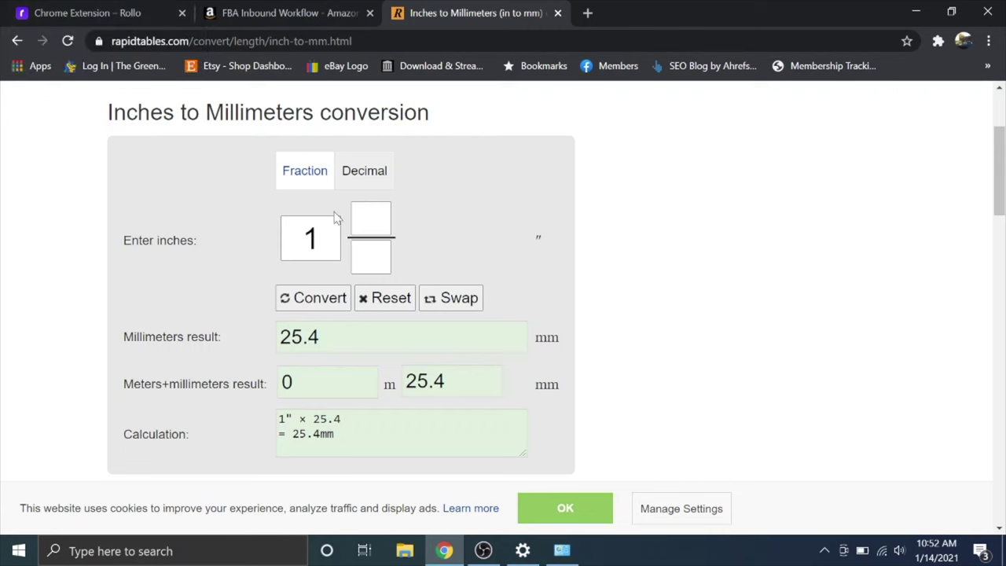
# Step: Convert 2 5/8 inches to 66.675 mm and return to the Rollo printer settings
pyautogui.moveTo(330, 239); pyautogui.dragTo(272, 254)
pyautogui.write('2')
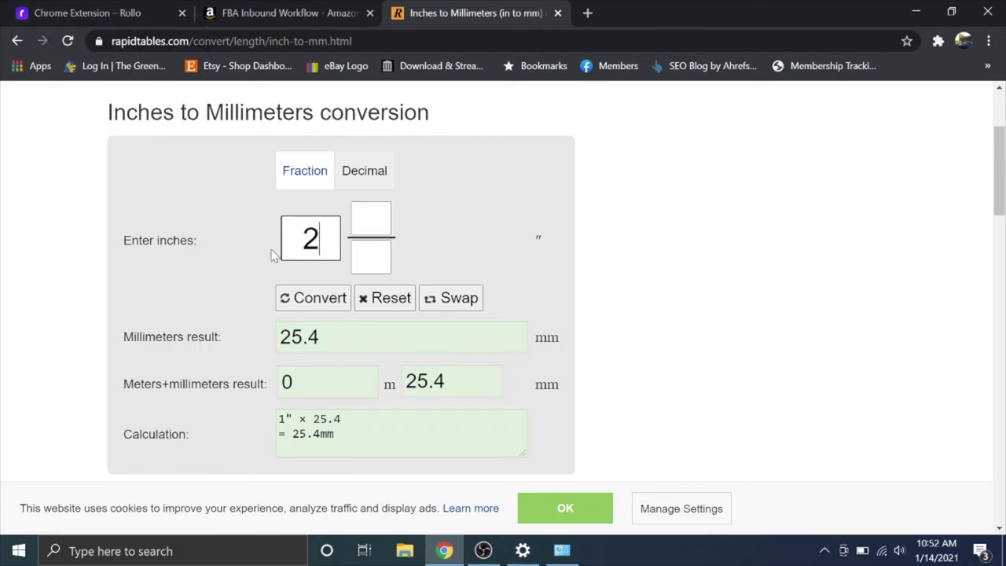
pyautogui.press('Tab')
pyautogui.write('5')
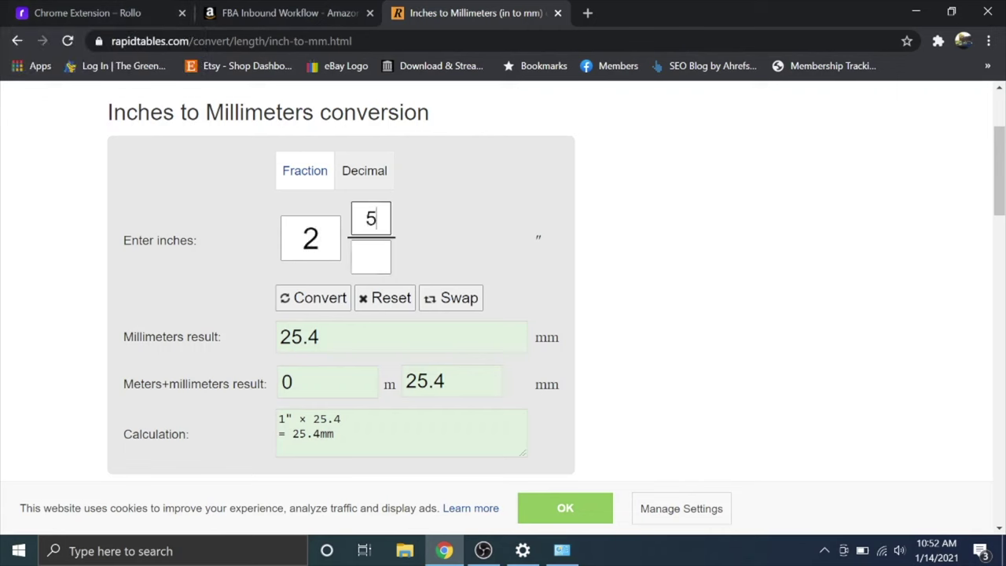
pyautogui.press('Tab')
pyautogui.write('8')
pyautogui.click(290, 308)
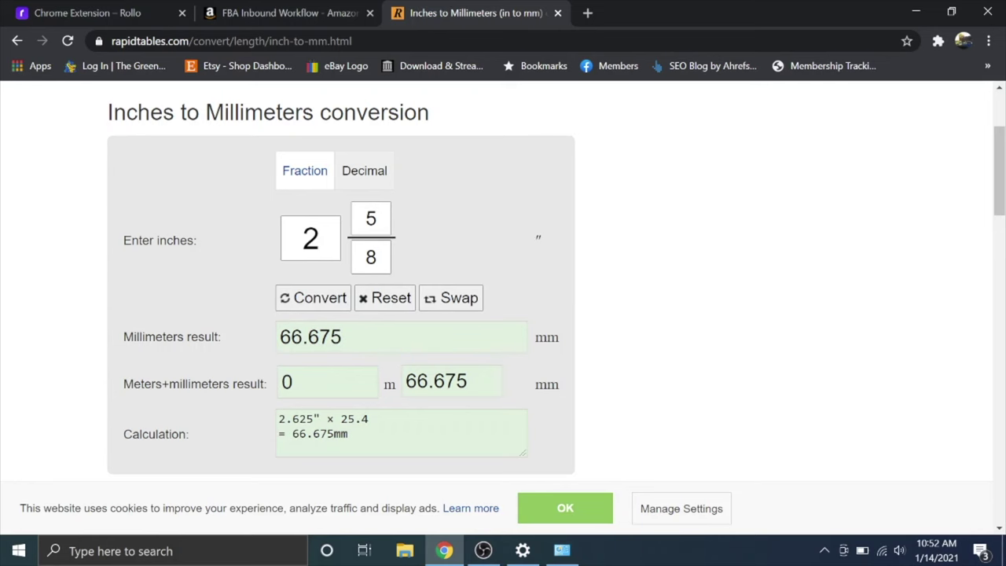
pyautogui.click(528, 554)
# Step: Try custom width values 67 and 25.4 mm, checking the inch converter, and save
pyautogui.click(554, 555)
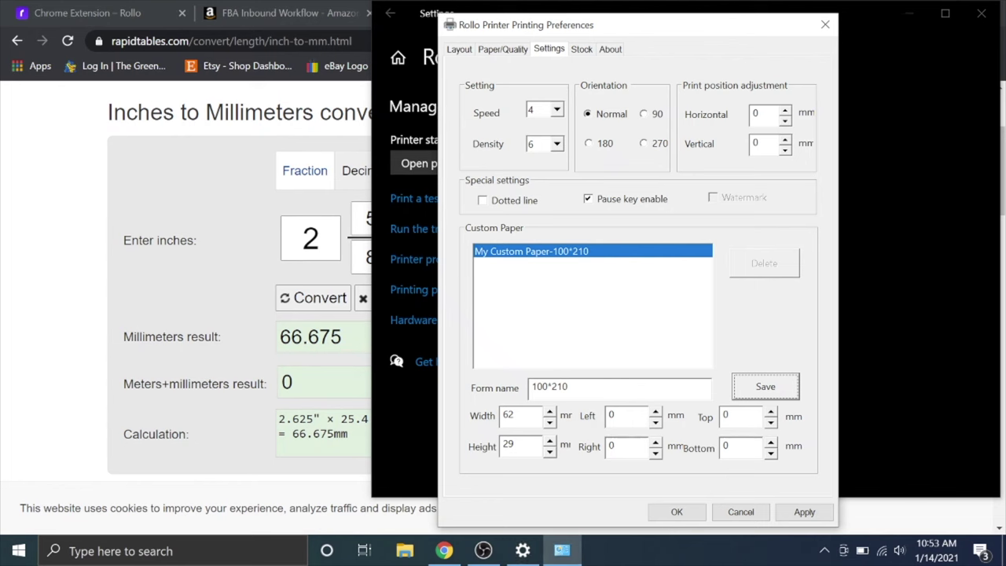
pyautogui.moveTo(526, 413); pyautogui.dragTo(485, 424)
pyautogui.write('67')
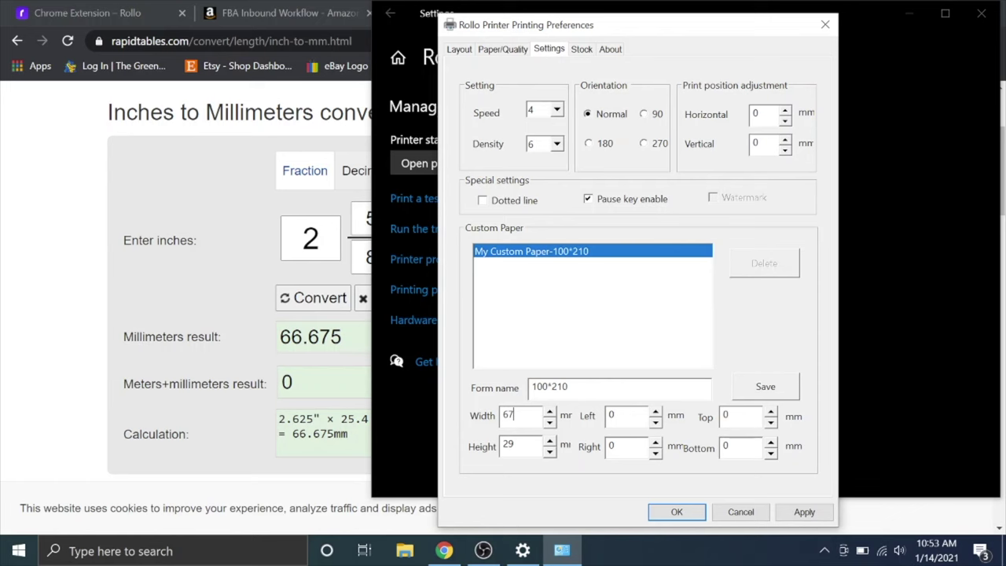
pyautogui.rightClick(281, 209)
pyautogui.click(245, 253)
pyautogui.press('BackSpace')
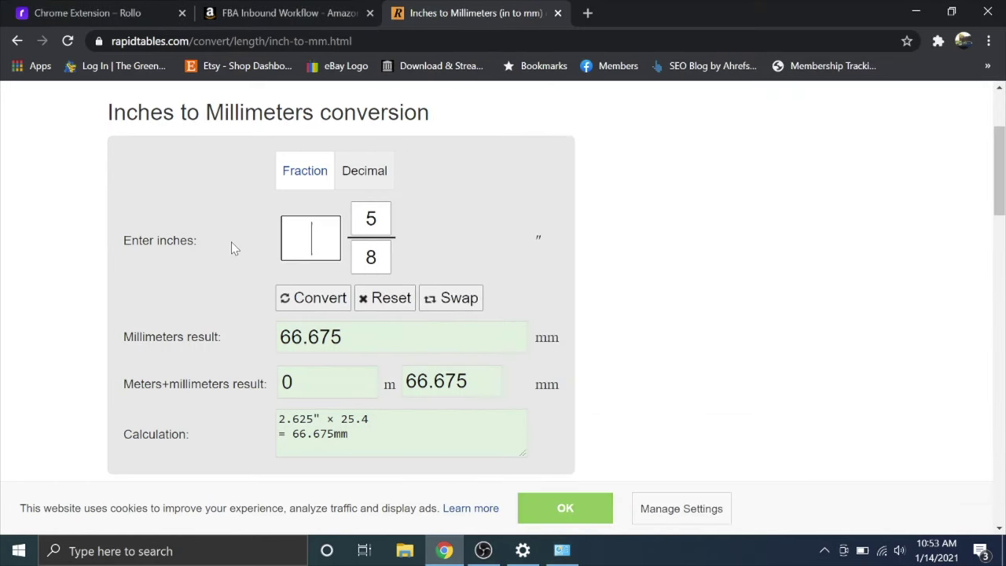
pyautogui.write('1')
pyautogui.hotkey('alt', 'Tab')
pyautogui.write('25.4')
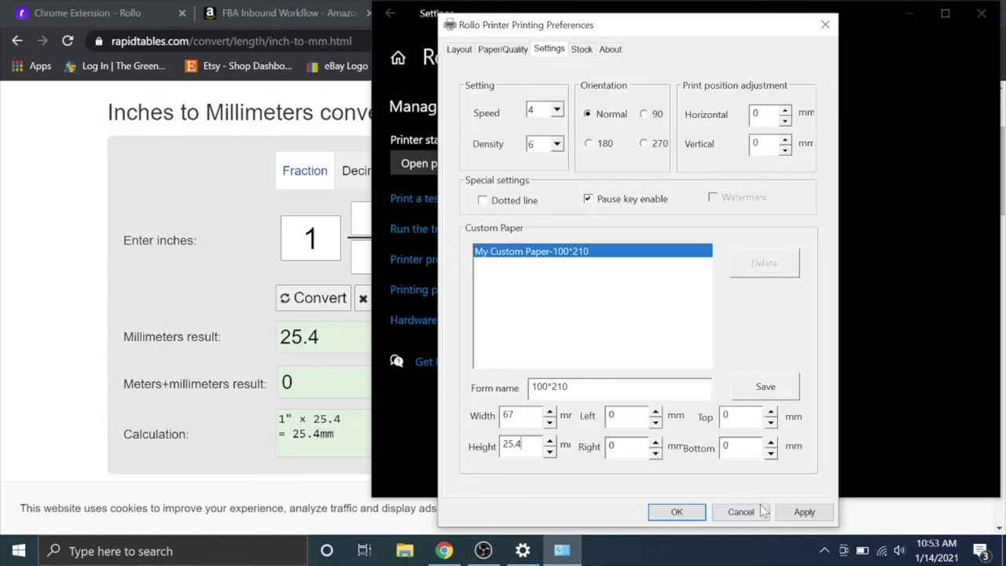
pyautogui.click(763, 386)
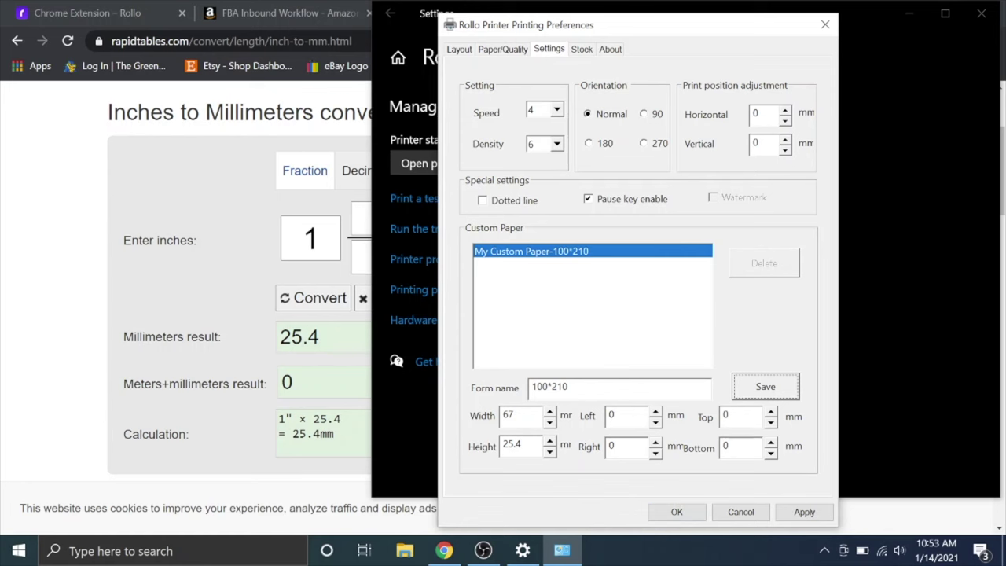
# Step: Set the custom paper to 62 mm wide by 29 mm high, save and apply
pyautogui.moveTo(535, 445)
pyautogui.mouseDown()
pyautogui.moveTo(478, 441)
pyautogui.moveTo(472, 422)
pyautogui.mouseUp()
pyautogui.press('BackSpace')
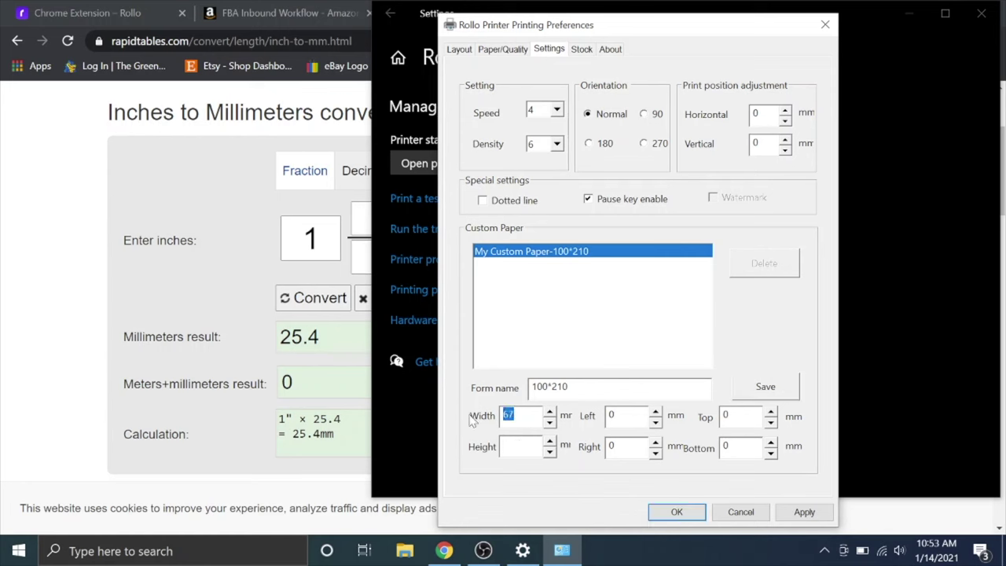
pyautogui.write('62')
pyautogui.press('Tab')
pyautogui.write('29')
pyautogui.click(776, 391)
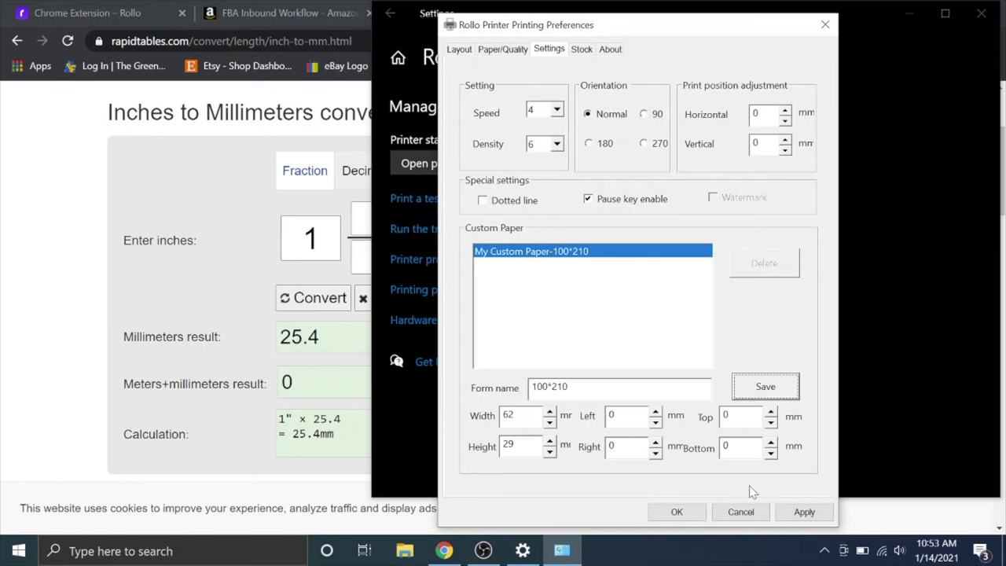
pyautogui.click(803, 513)
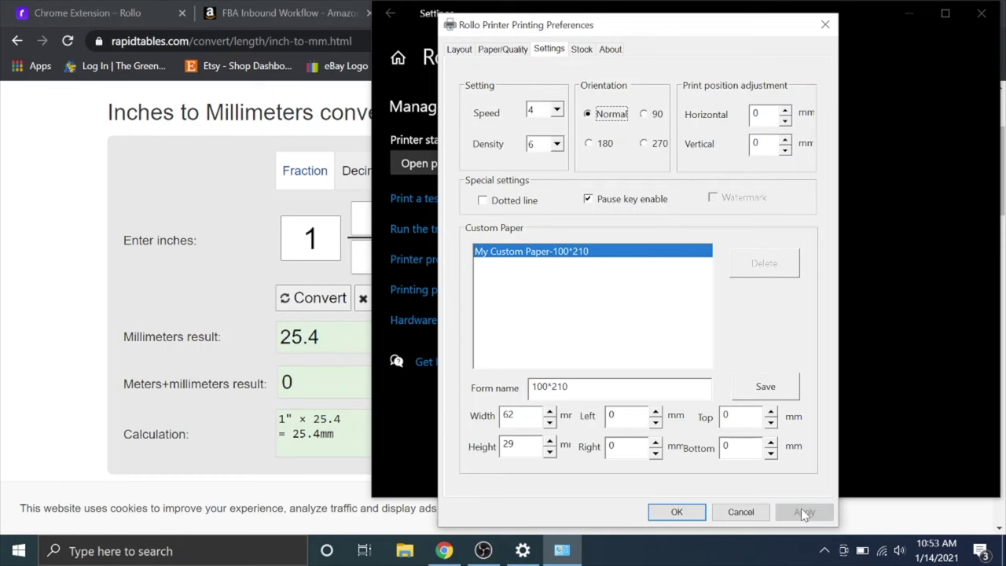
# Step: Close printing preferences and open the label format list on the FBA Inbound Workflow page
pyautogui.click(677, 513)
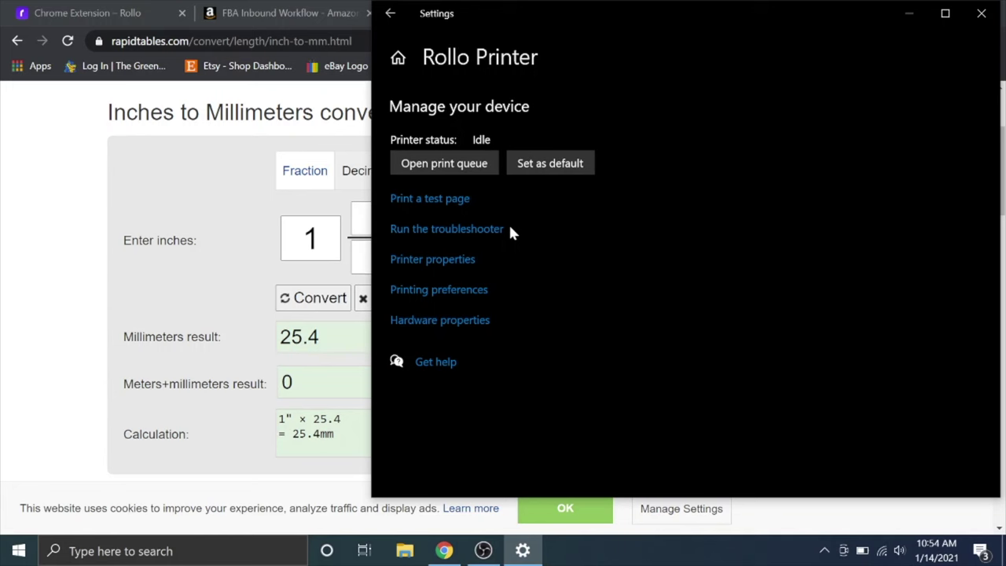
pyautogui.click(147, 211)
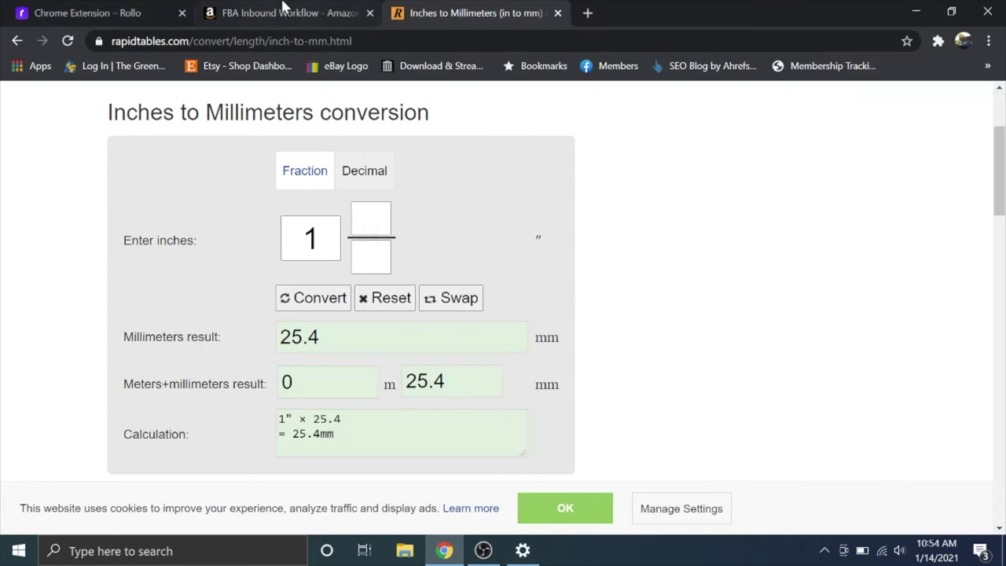
pyautogui.click(277, 9)
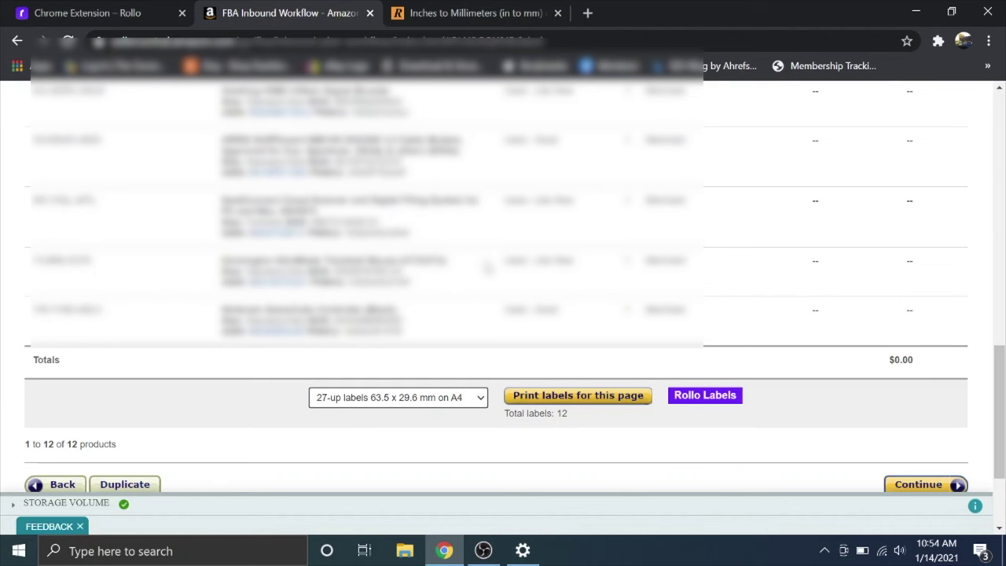
pyautogui.click(399, 397)
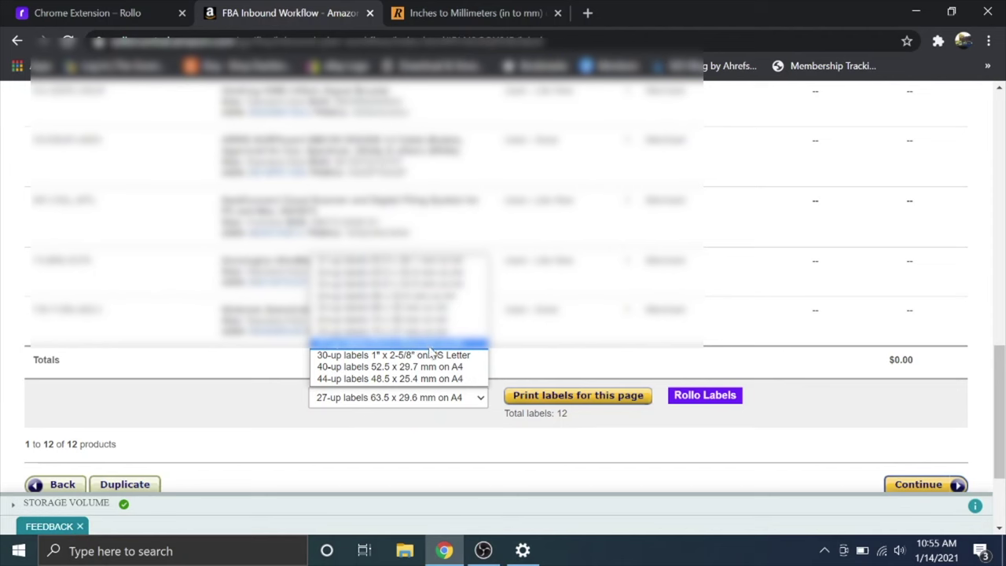
pyautogui.click(431, 350)
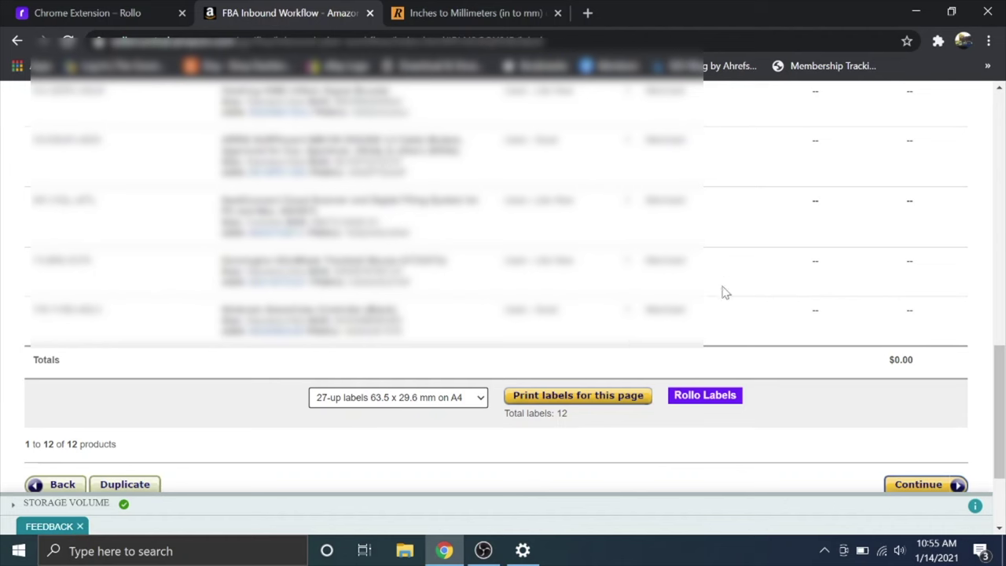
pyautogui.click(710, 399)
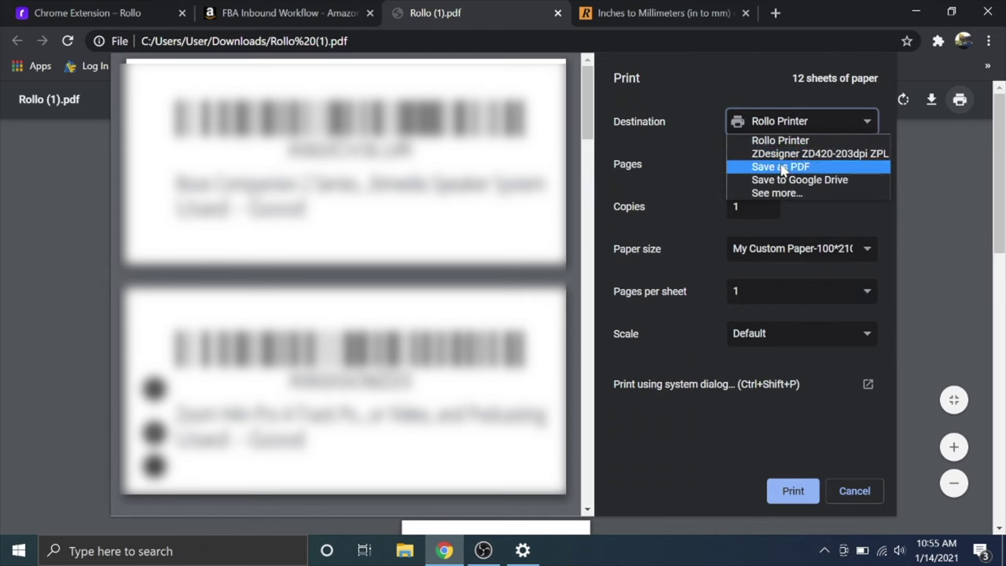
# Step: Keep Rollo Printer as the destination for the label PDF
pyautogui.click(754, 140)
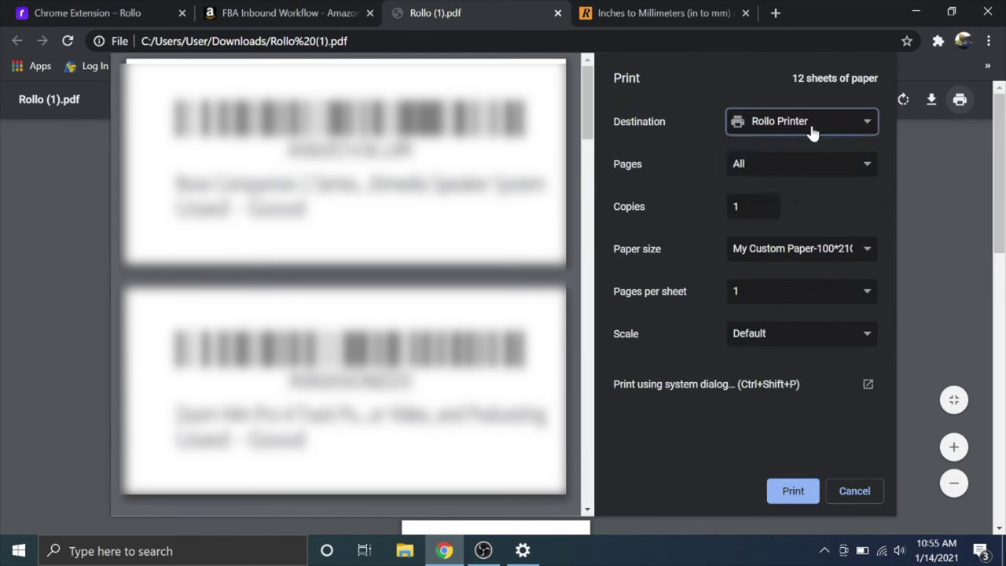
pyautogui.click(730, 250)
pyautogui.click(763, 250)
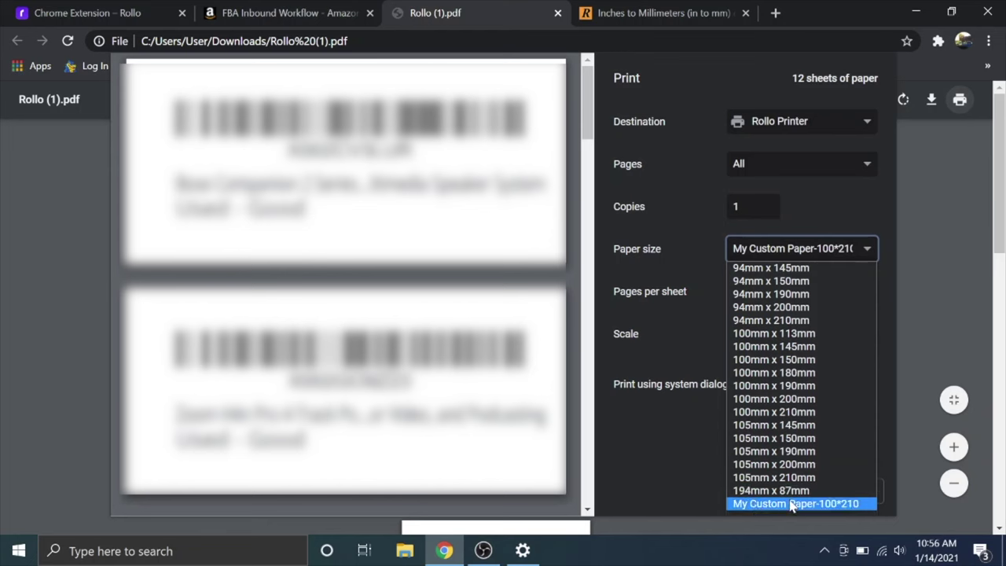
pyautogui.click(841, 504)
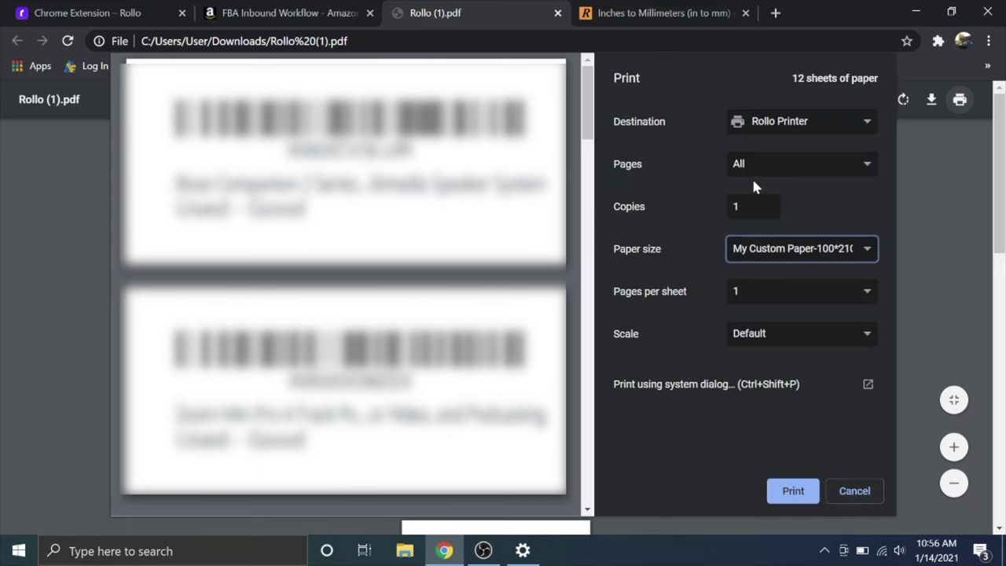
# Step: Test-print only page 1 of the label PDF on the Rollo Printer, then reopen printing
pyautogui.click(773, 173)
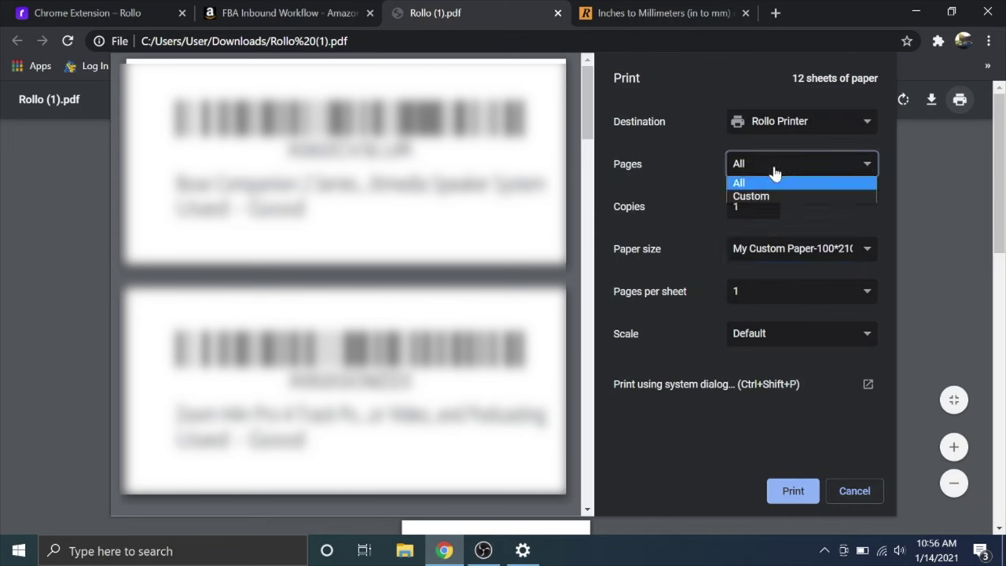
pyautogui.click(759, 197)
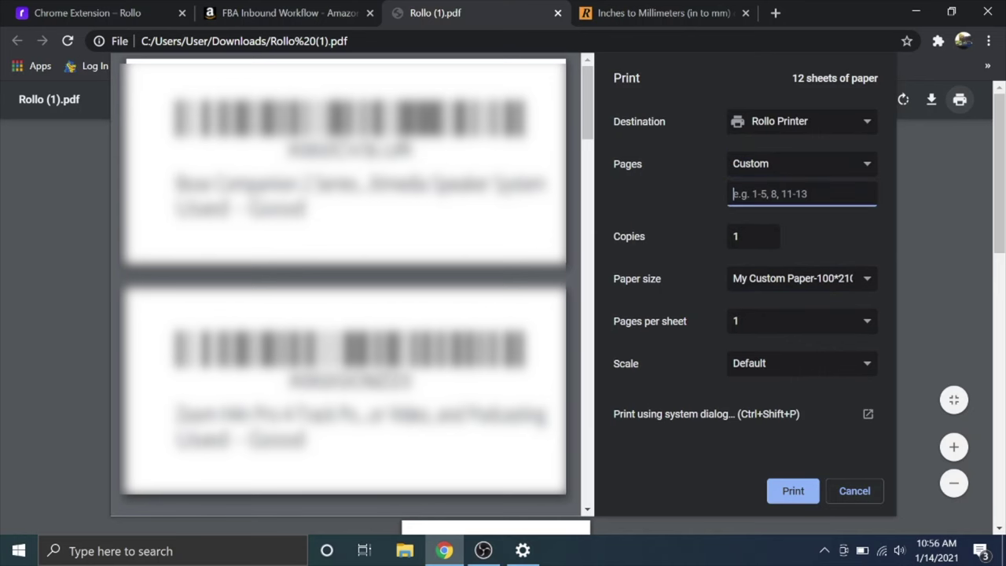
pyautogui.write('1')
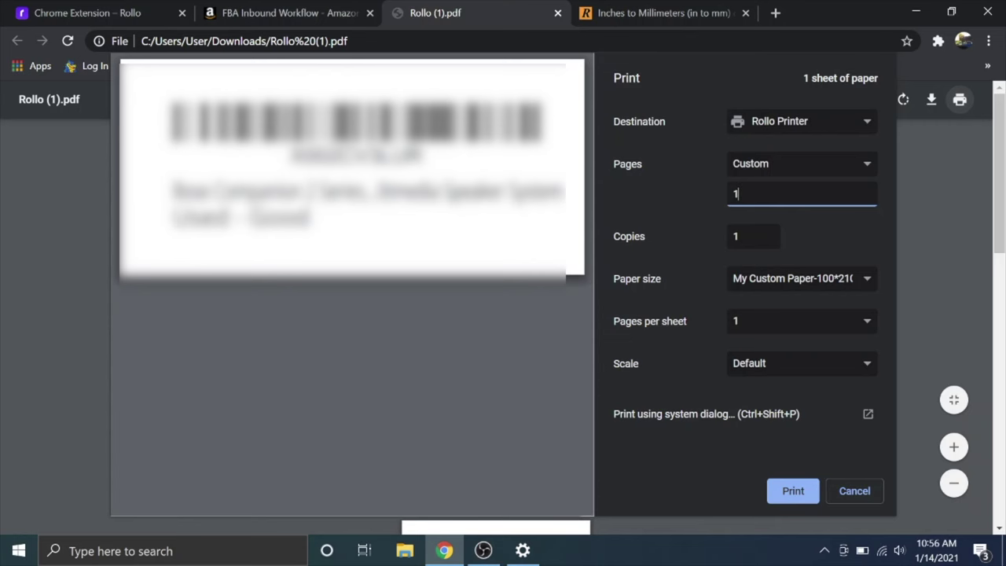
pyautogui.click(778, 488)
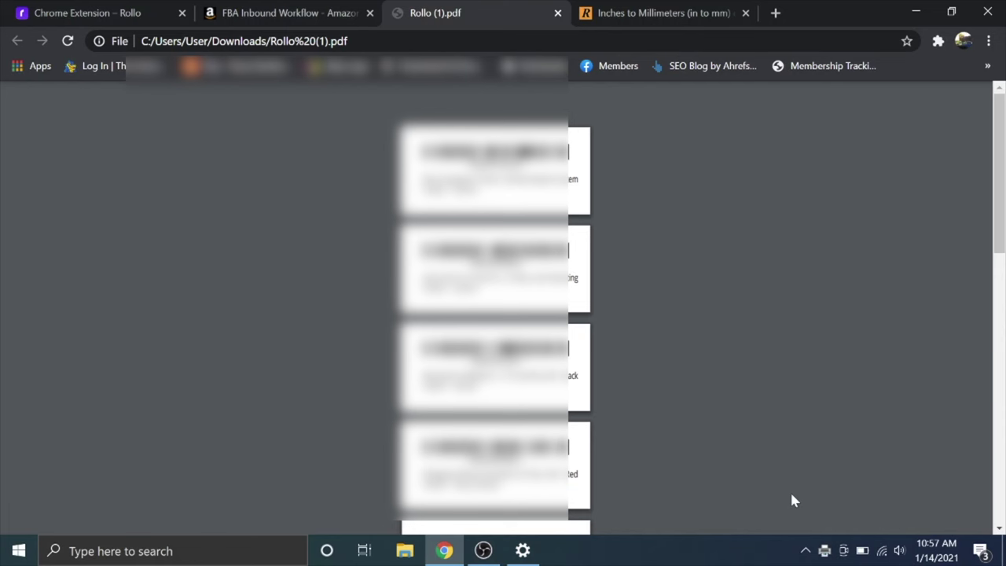
pyautogui.hotkey('ctrl', 'p')
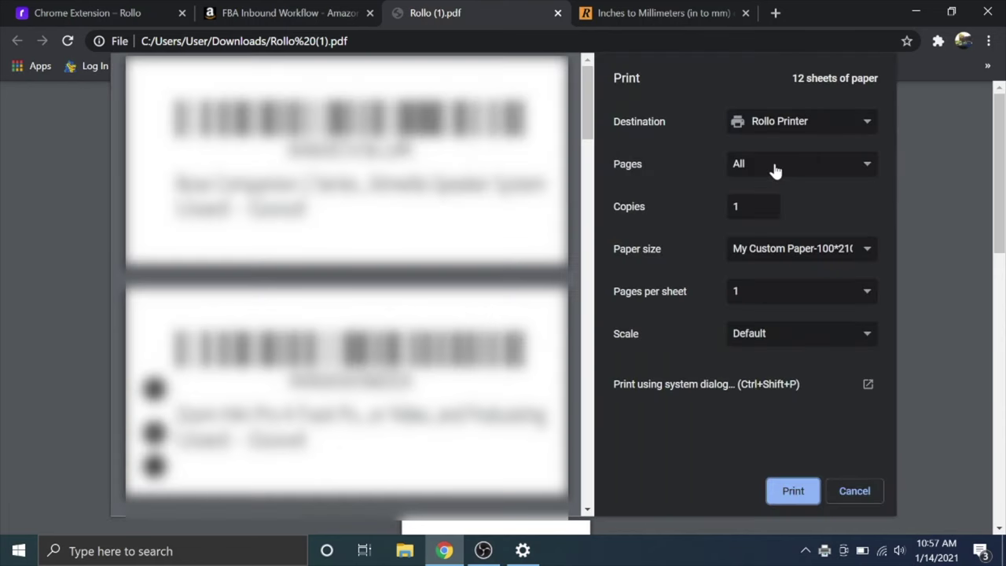
# Step: Print all 12 label pages with Pages set to All, then reopen printing
pyautogui.click(775, 172)
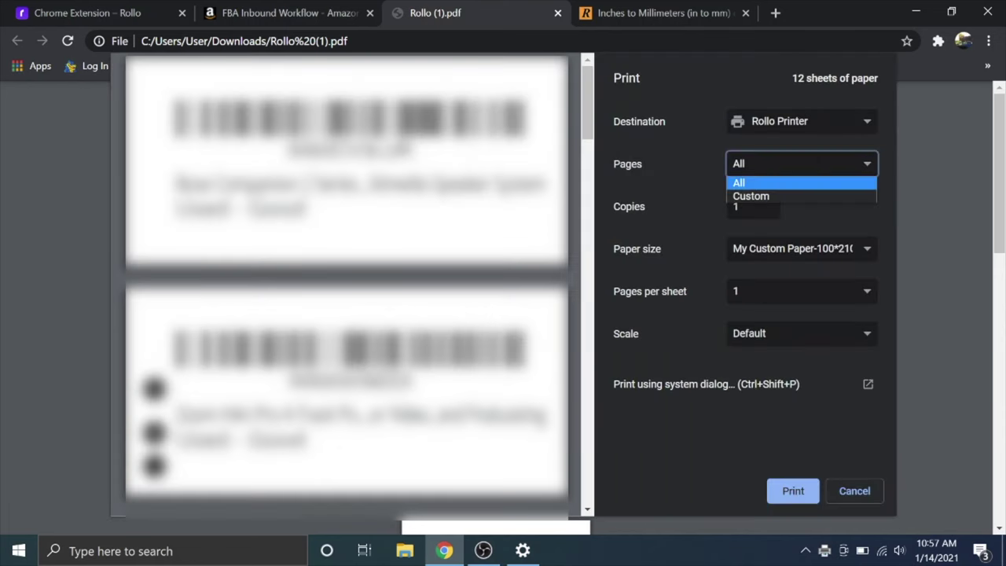
pyautogui.click(725, 162)
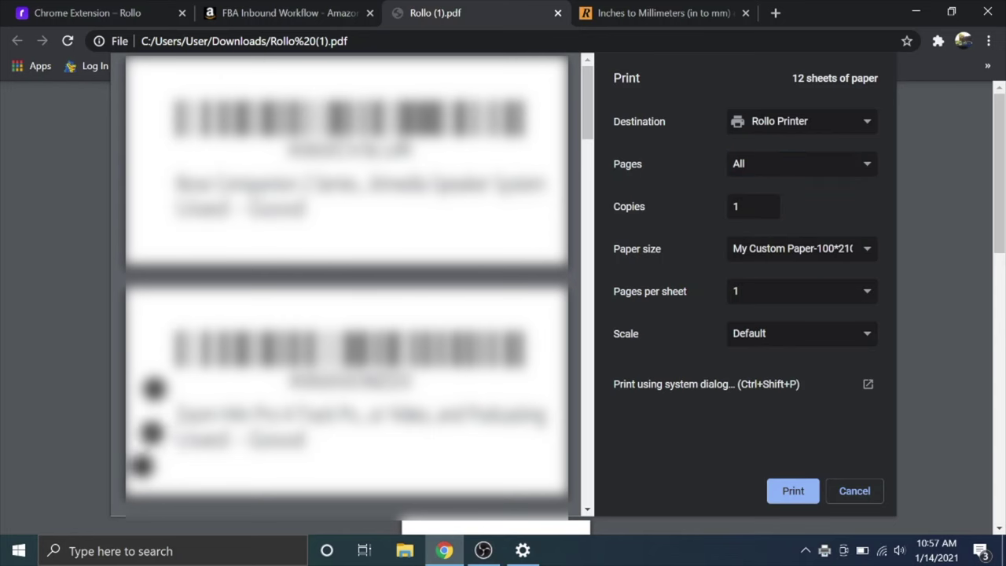
pyautogui.scroll(-3, 550, 321)
pyautogui.scroll(-3, 550, 321)
pyautogui.scroll(-3, 551, 321)
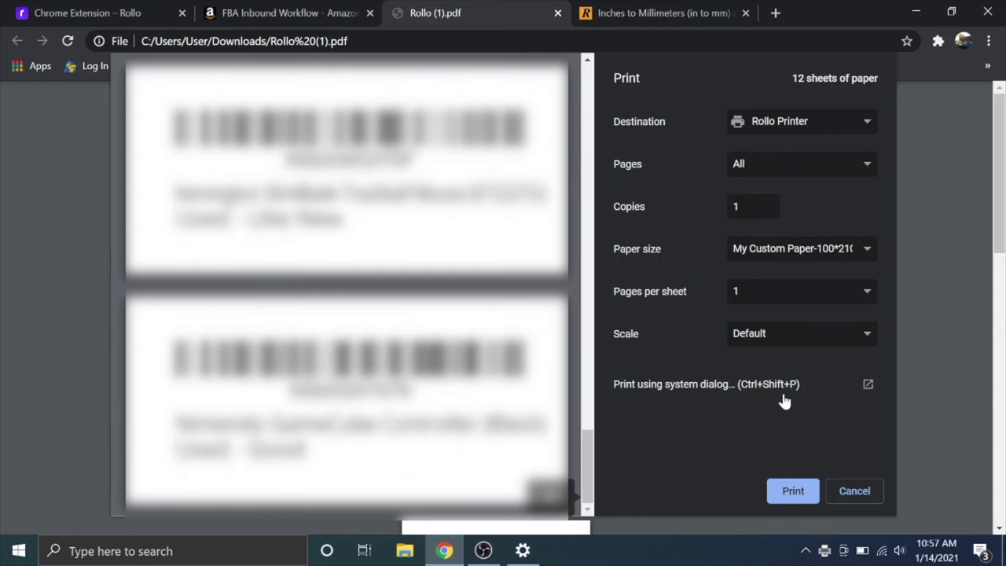
pyautogui.click(788, 490)
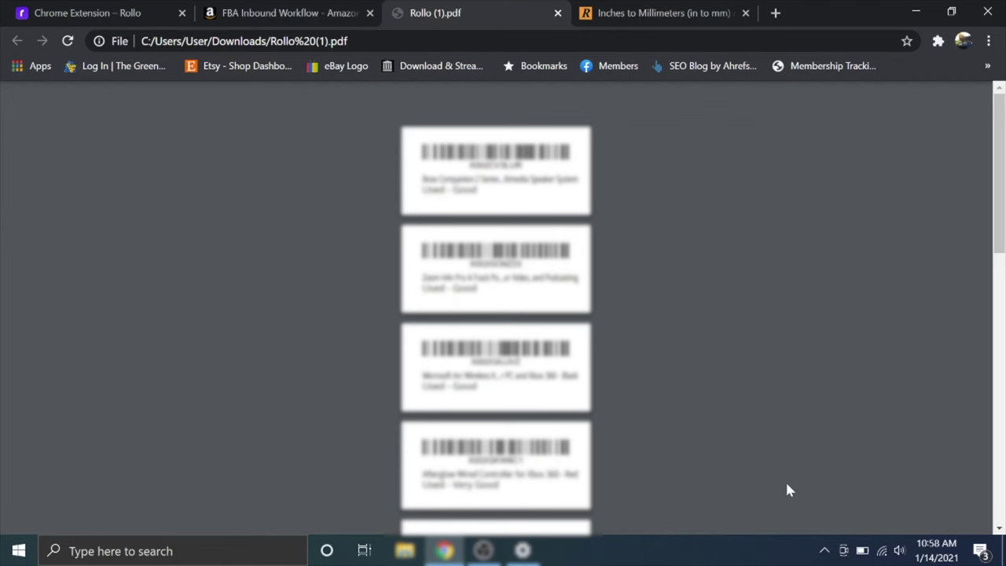
pyautogui.hotkey('ctrl', 'p')
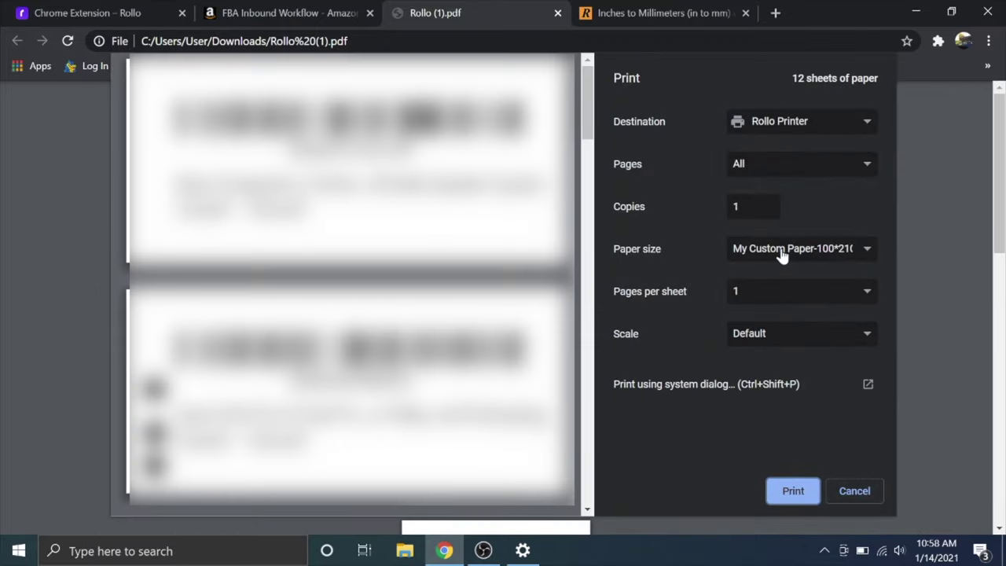
# Step: Check the Paper size list and leave the custom size selected
pyautogui.click(781, 251)
pyautogui.click(684, 251)
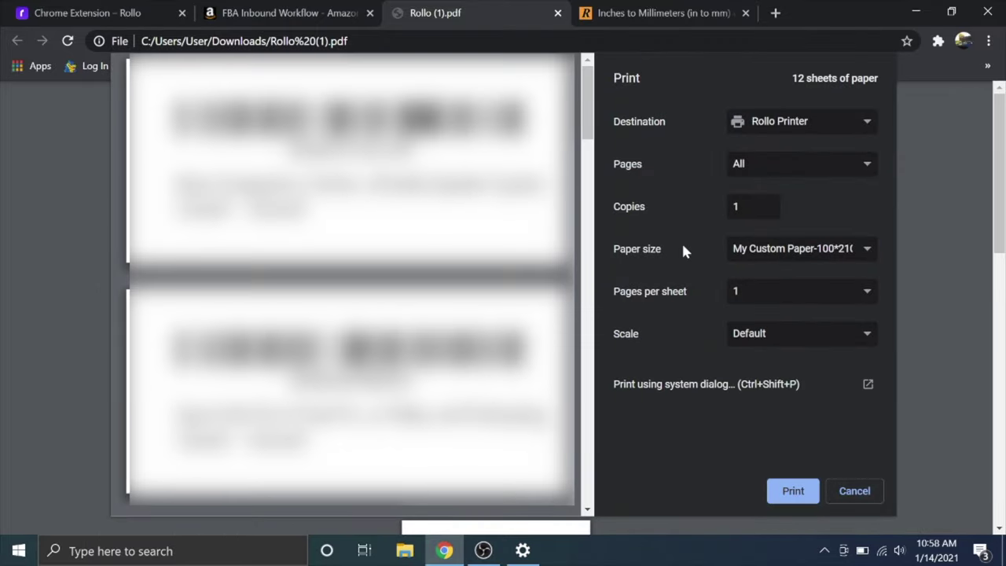